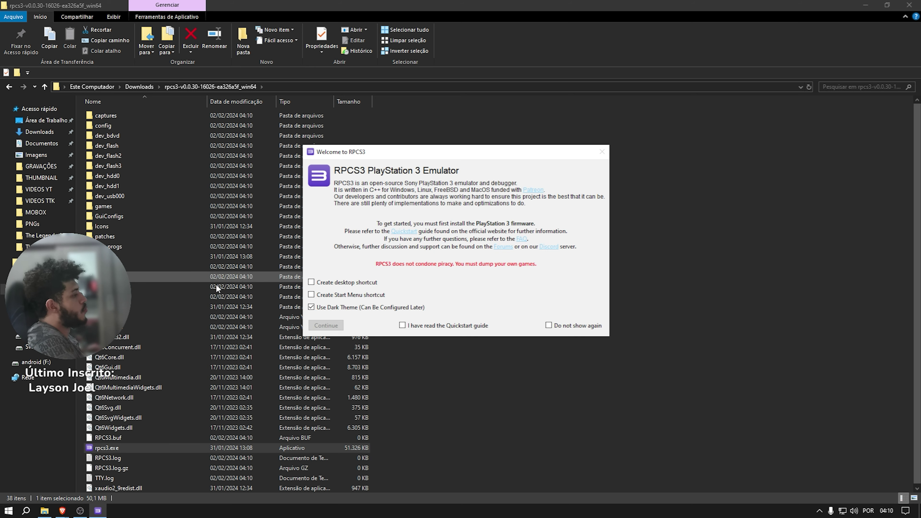
Complete the welcome dialog with a desktop shortcut, the Quickstart guide marked as read and the dialog set not to show again.
{"action": "left_click", "coordinate": [345, 286]}
{"action": "left_click", "coordinate": [403, 327]}
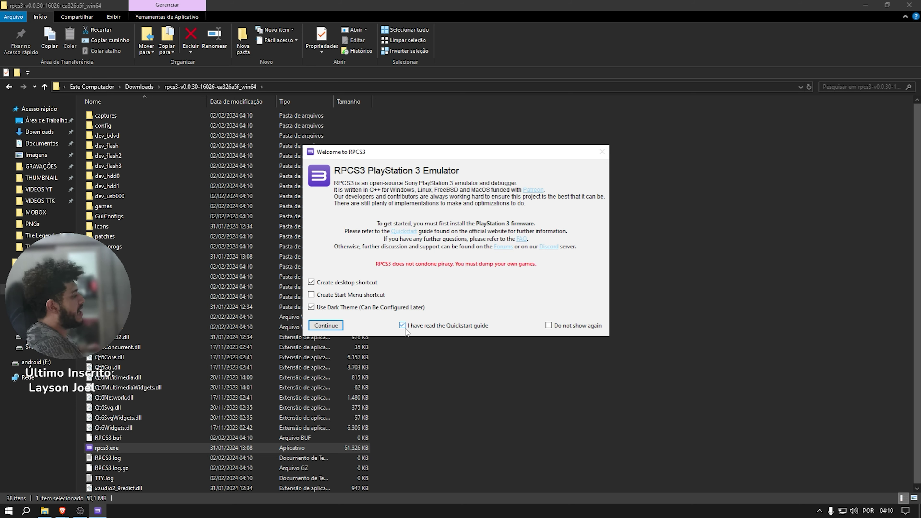
{"action": "left_click", "coordinate": [566, 326]}
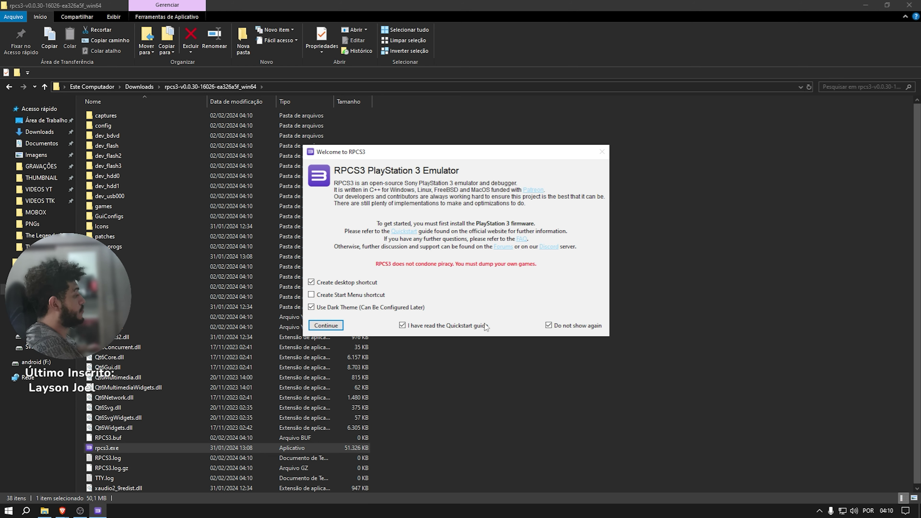
{"action": "left_click", "coordinate": [327, 325]}
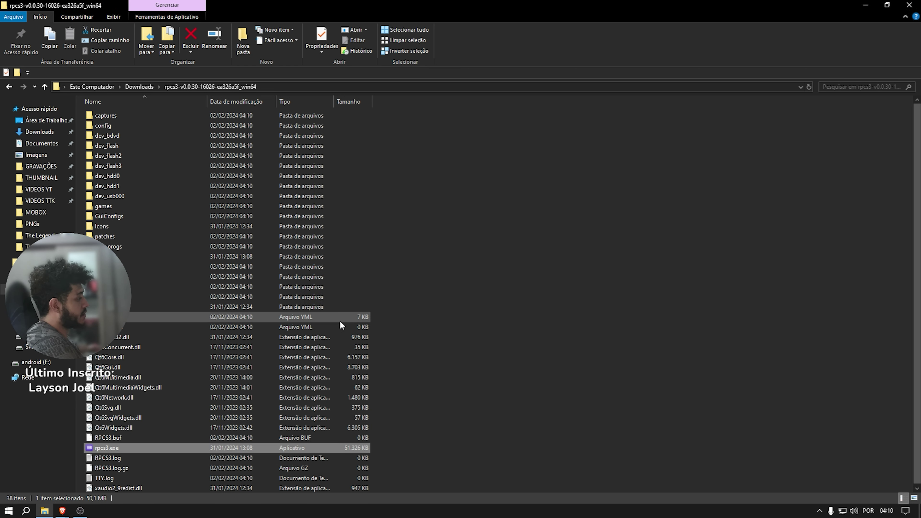
Switch to the browser, open the RPCS3 Quickstart guide and go from there to PlayStation's PS3 system software page.
{"action": "mouse_move", "coordinate": [62, 511]}
{"action": "left_click", "coordinate": [51, 472]}
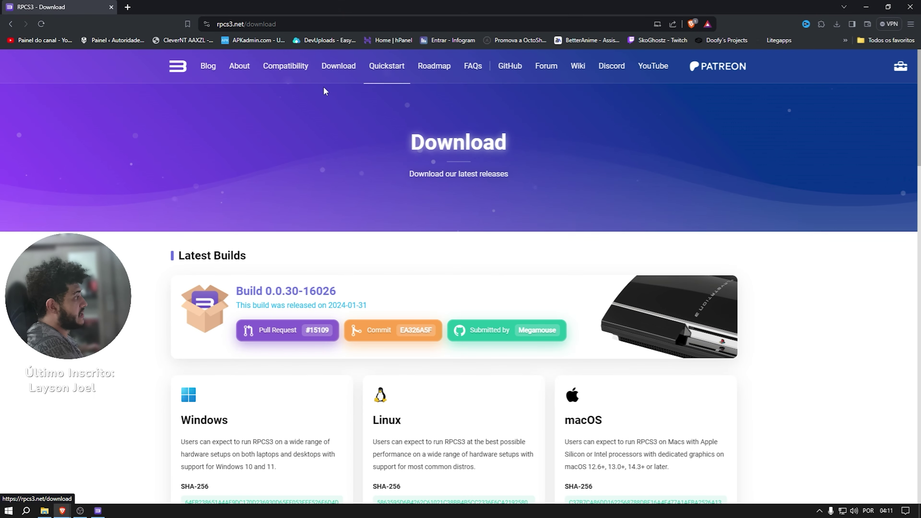
{"action": "left_click", "coordinate": [386, 77]}
{"action": "scroll", "coordinate": [424, 206], "scroll_direction": "down", "scroll_amount": 10}
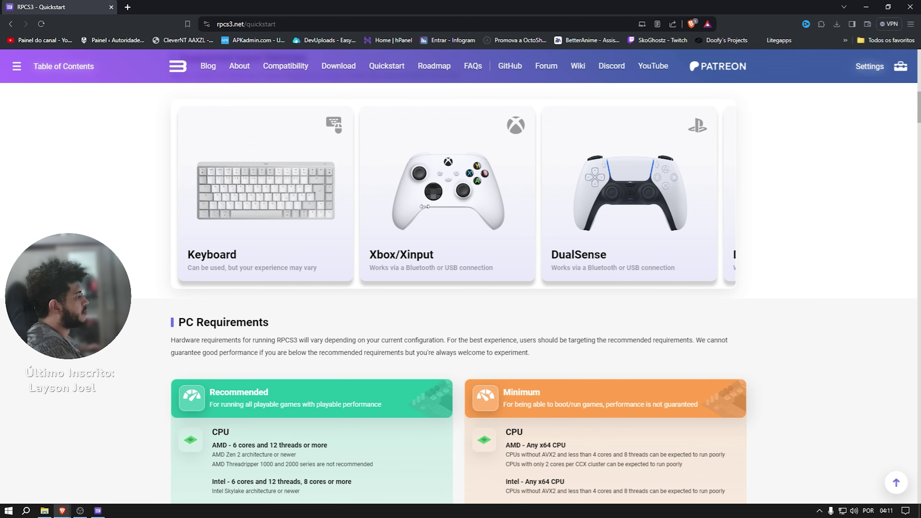
{"action": "scroll", "coordinate": [424, 206], "scroll_direction": "right", "scroll_amount": 3}
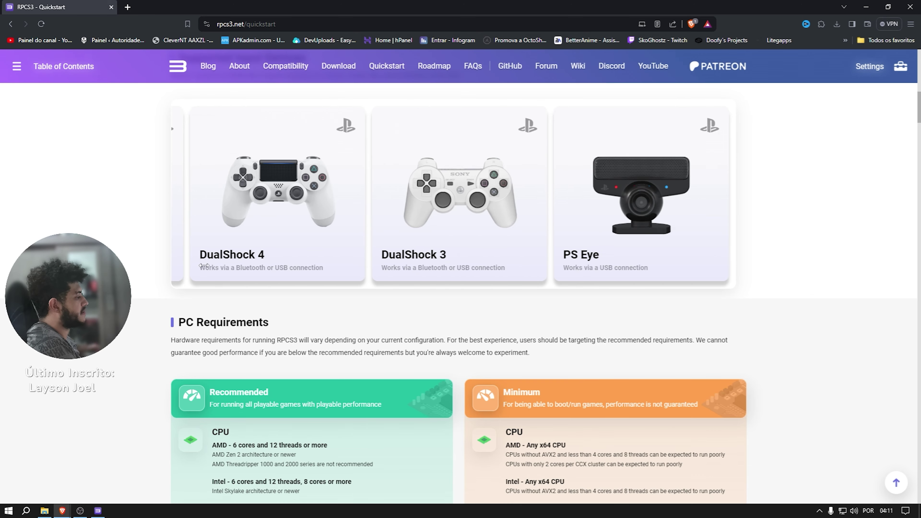
{"action": "scroll", "coordinate": [203, 266], "scroll_direction": "down", "scroll_amount": 15}
{"action": "scroll", "coordinate": [454, 254], "scroll_direction": "down", "scroll_amount": 10}
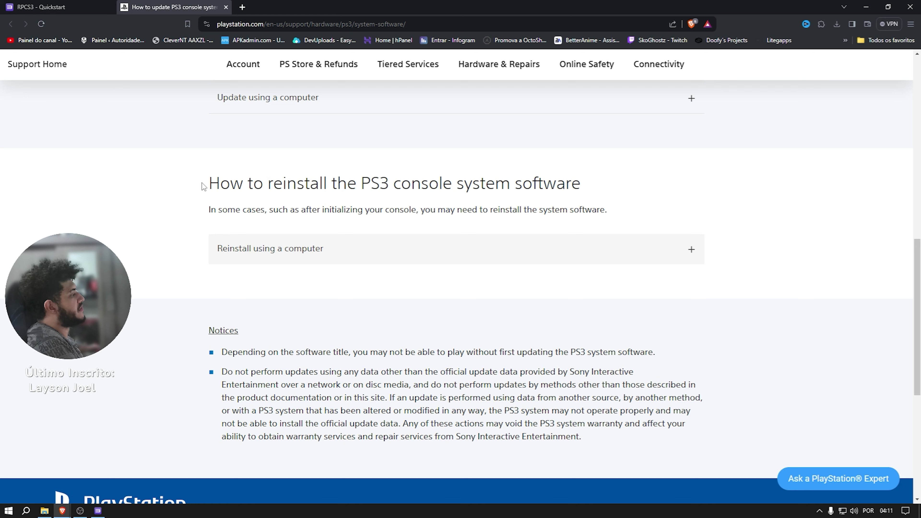
Expand the instructions for reinstalling using a computer and download PS3UPDAT.PUP to the Downloads folder, keeping the blocked file.
{"action": "left_click_drag", "start_coordinate": [207, 185], "coordinate": [395, 216]}
{"action": "left_click", "coordinate": [187, 197]}
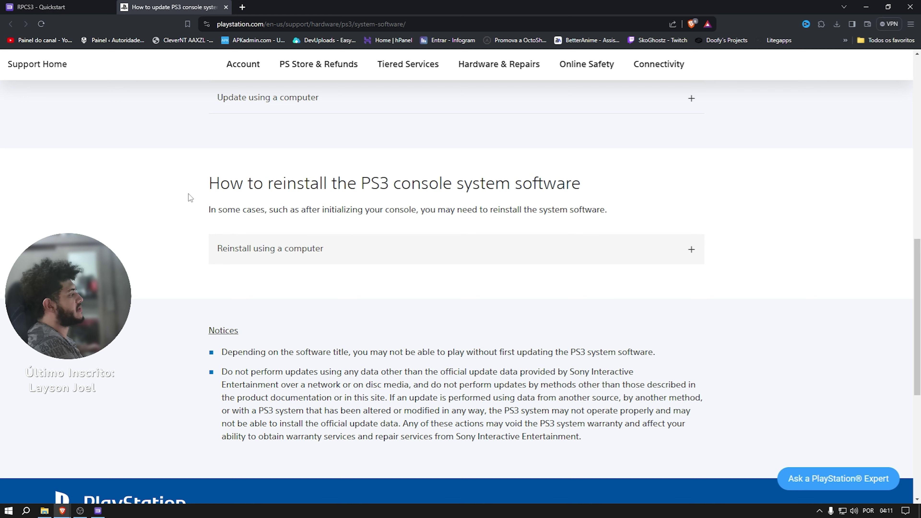
{"action": "left_click", "coordinate": [266, 243]}
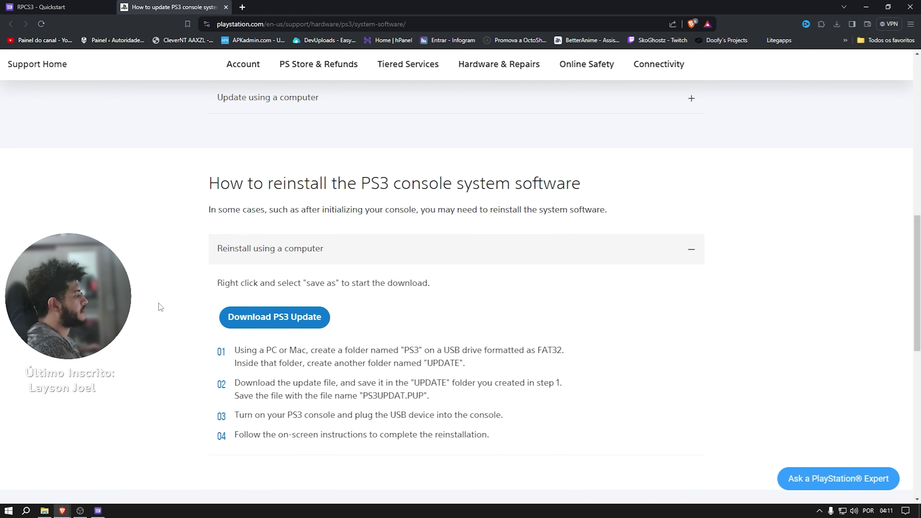
{"action": "scroll", "coordinate": [240, 262], "scroll_direction": "down", "scroll_amount": 1}
{"action": "right_click", "coordinate": [239, 262]}
{"action": "left_click", "coordinate": [275, 319]}
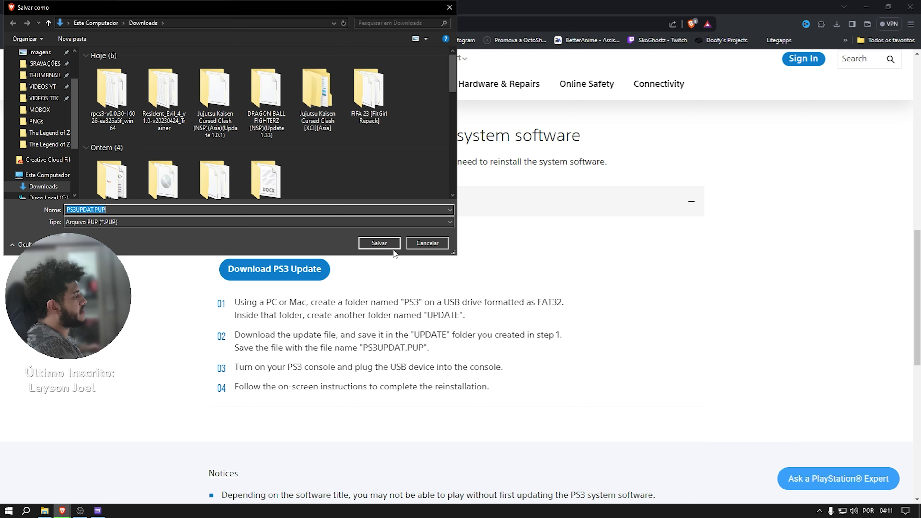
{"action": "left_click", "coordinate": [379, 251]}
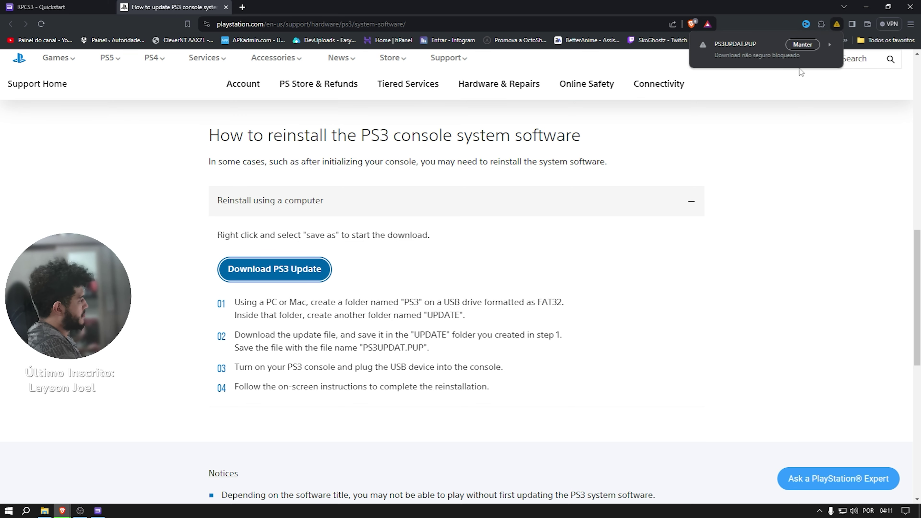
{"action": "left_click", "coordinate": [800, 44]}
{"action": "scroll", "coordinate": [217, 204], "scroll_direction": "up", "scroll_amount": 6}
{"action": "scroll", "coordinate": [218, 204], "scroll_direction": "up", "scroll_amount": 8}
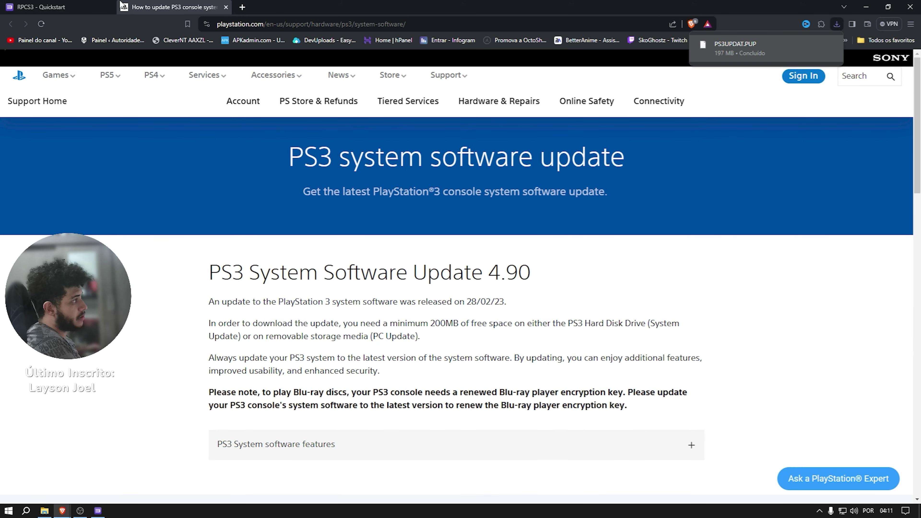
Switch to RPCS3 and install the PS3UPDAT.PUP firmware from the Downloads folder.
{"action": "key", "text": "ctrl+Tab"}
{"action": "left_click", "coordinate": [251, 165]}
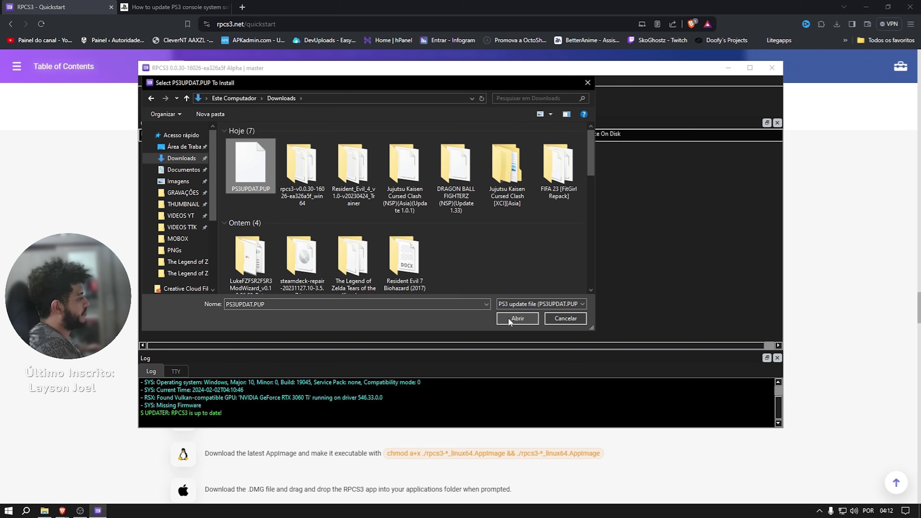
{"action": "left_click", "coordinate": [517, 319]}
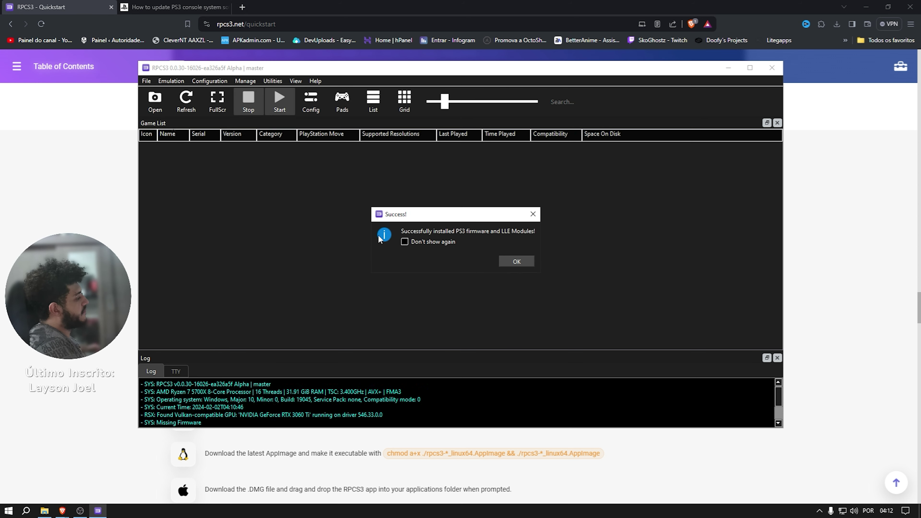
{"action": "left_click", "coordinate": [518, 263]}
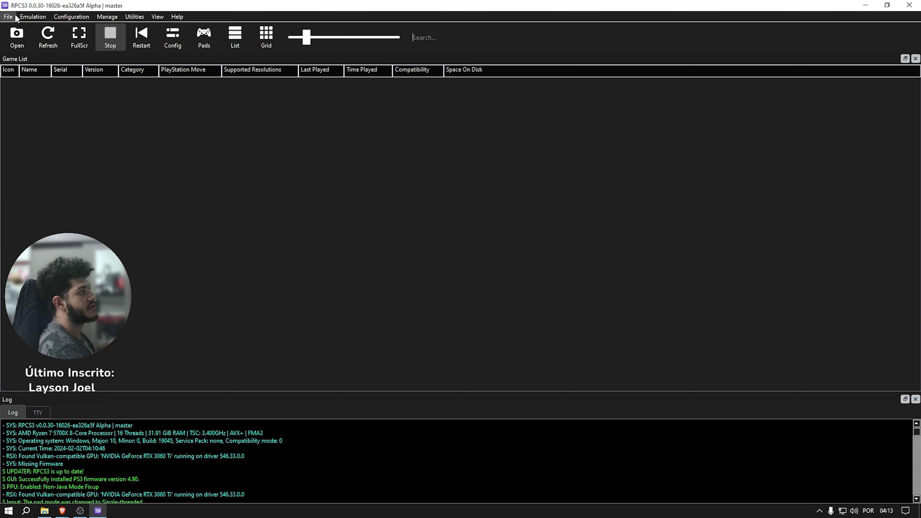
Add the games from the PS3 folder on drive F: to the game list, precompiling caches without creating shortcuts.
{"action": "left_click", "coordinate": [7, 17]}
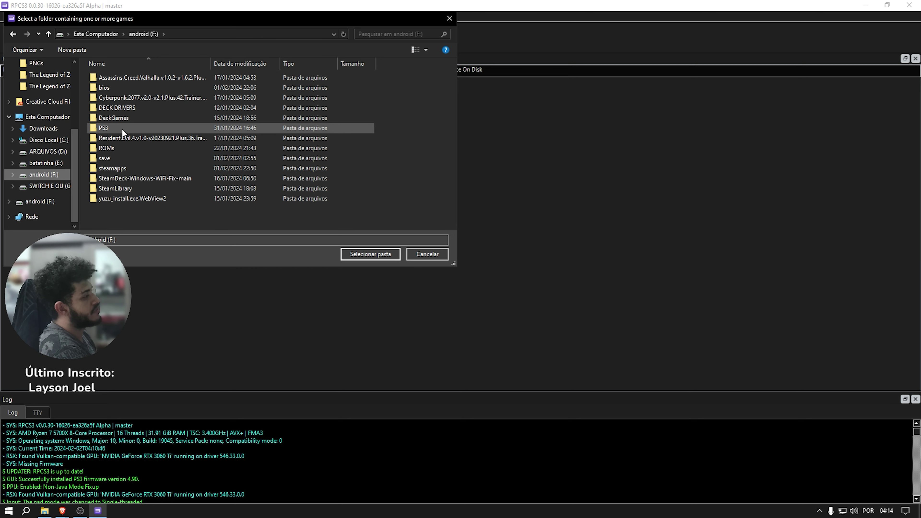
{"action": "left_click", "coordinate": [121, 129]}
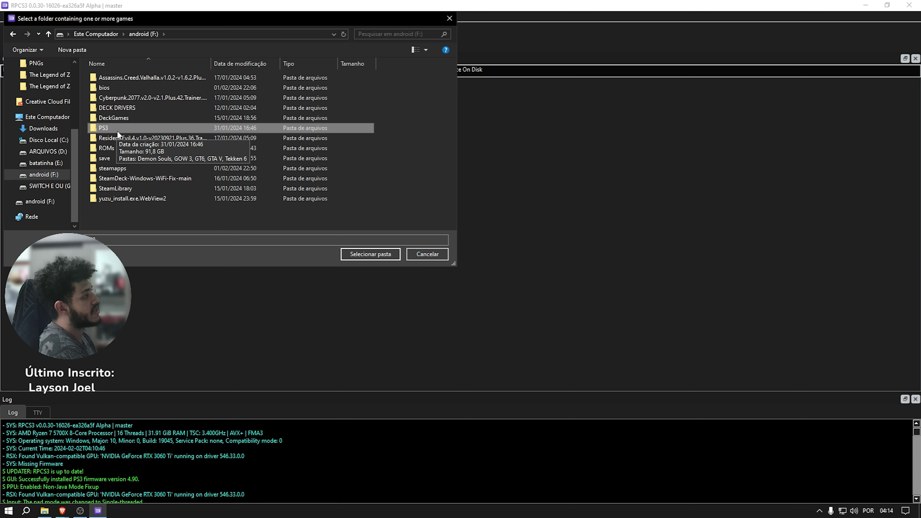
{"action": "double_click", "coordinate": [116, 130]}
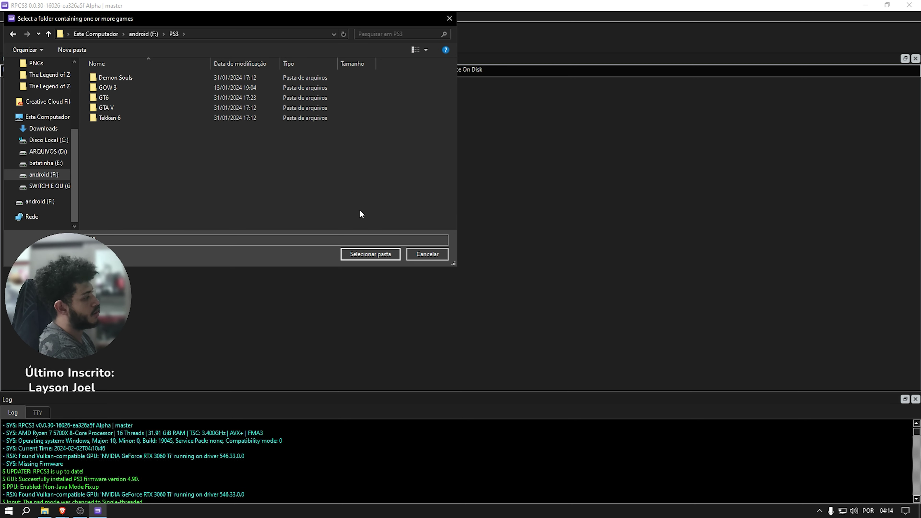
{"action": "left_click", "coordinate": [381, 253]}
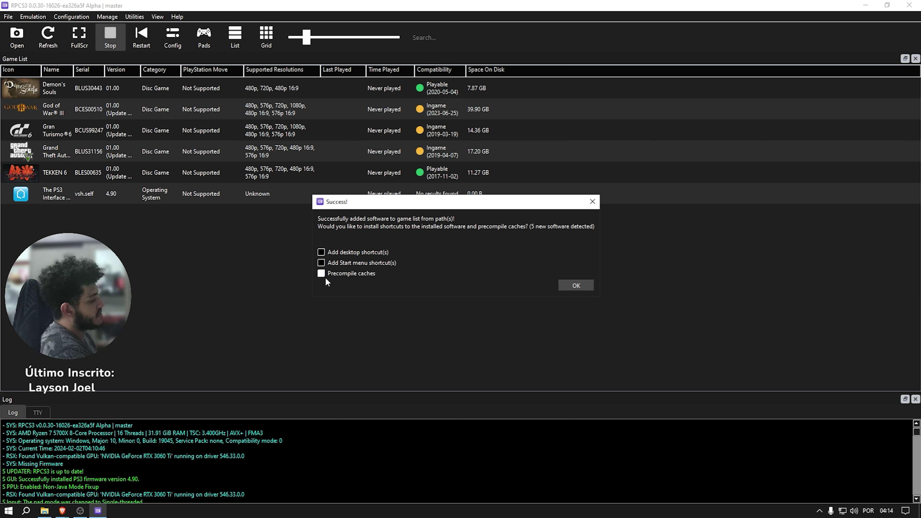
{"action": "left_click", "coordinate": [575, 286]}
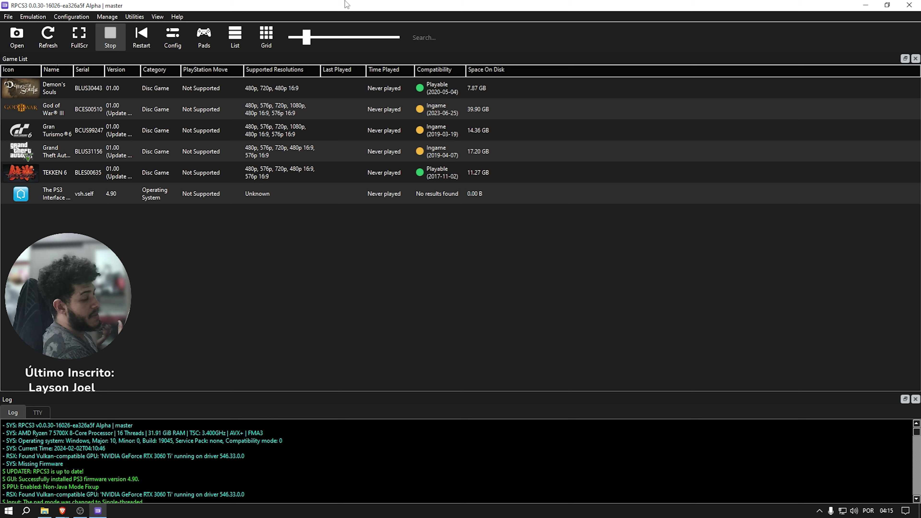
Set Player 1's gamepad handler to XInput, using XInput Pad #1, and save the gamepad settings.
{"action": "left_click", "coordinate": [205, 35]}
{"action": "left_click", "coordinate": [301, 93]}
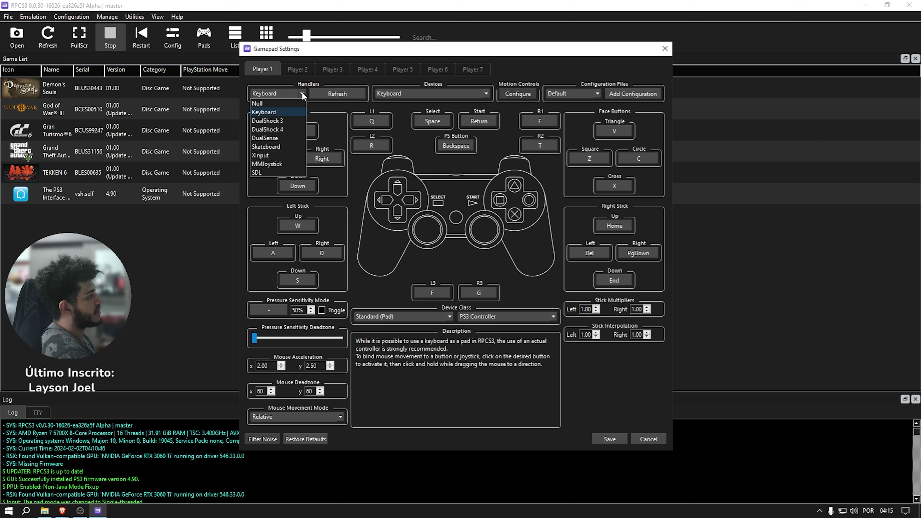
{"action": "left_click", "coordinate": [272, 155]}
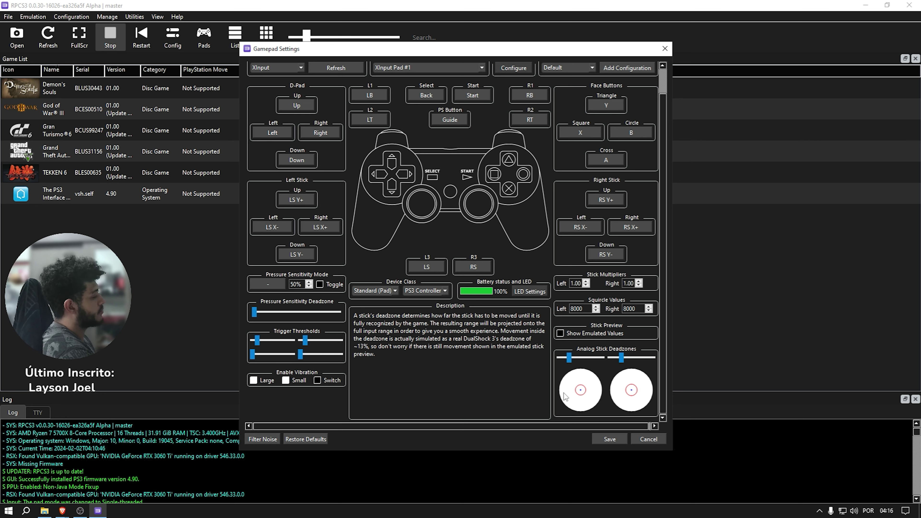
{"action": "left_click", "coordinate": [300, 95]}
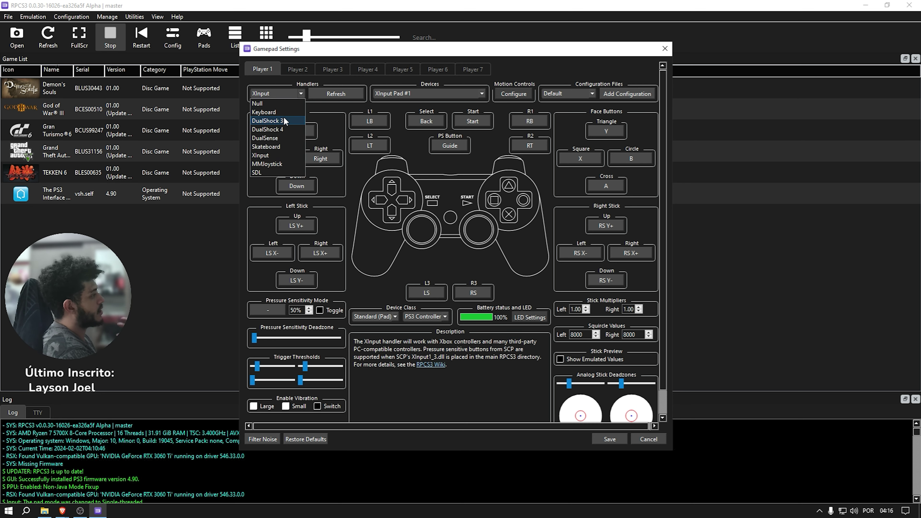
{"action": "left_click", "coordinate": [300, 87]}
{"action": "left_click", "coordinate": [281, 156]}
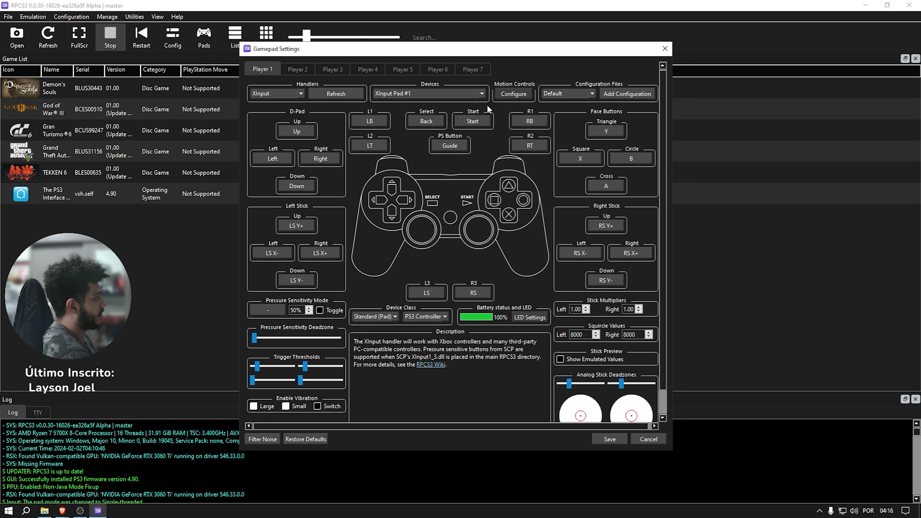
{"action": "scroll", "coordinate": [536, 399], "scroll_direction": "down", "scroll_amount": 2}
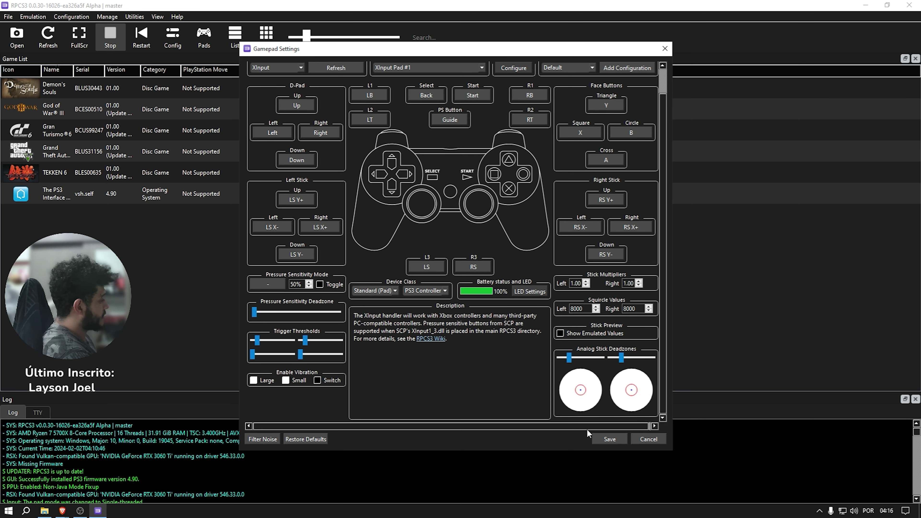
{"action": "left_click", "coordinate": [605, 437]}
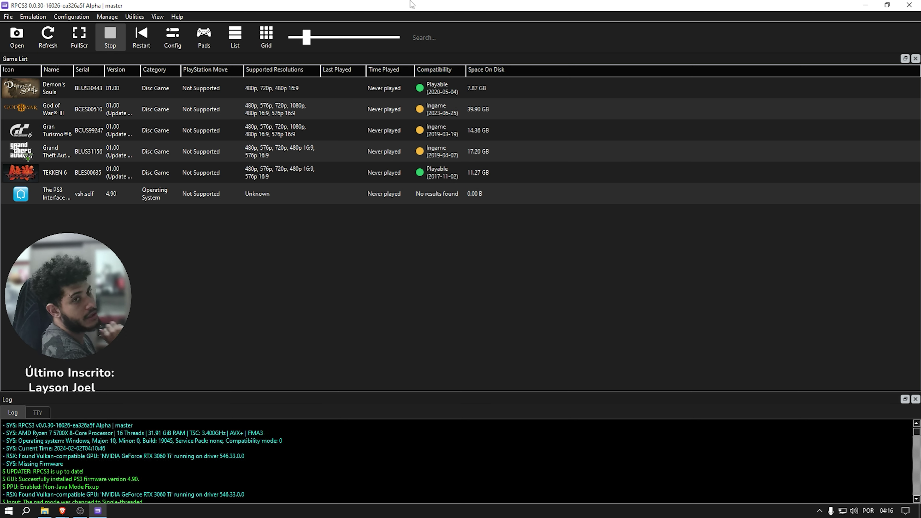
Open the game patches for God of War III and update them to the latest available patches.
{"action": "key", "text": "Down"}
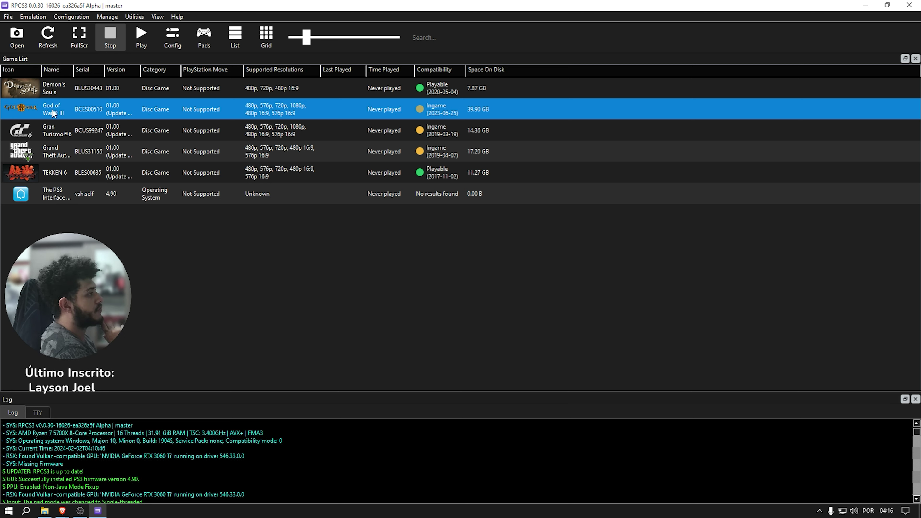
{"action": "right_click", "coordinate": [177, 108]}
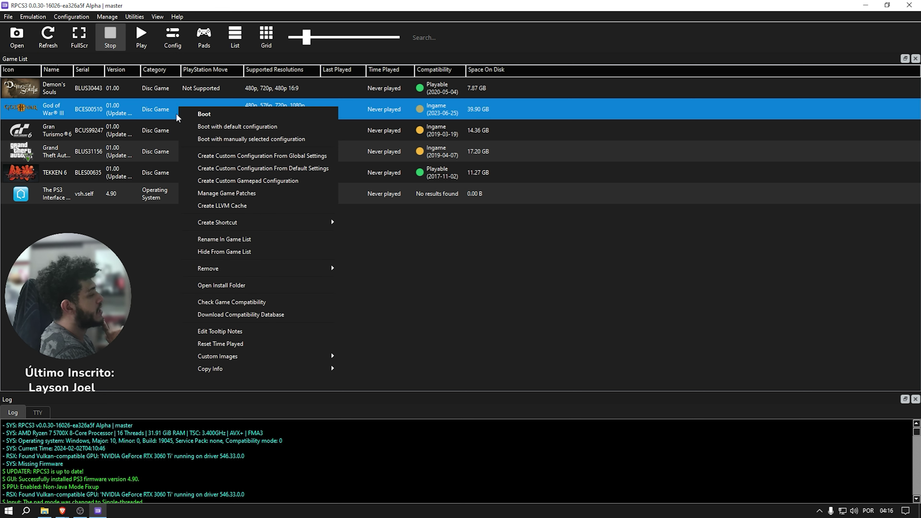
{"action": "left_click", "coordinate": [259, 194]}
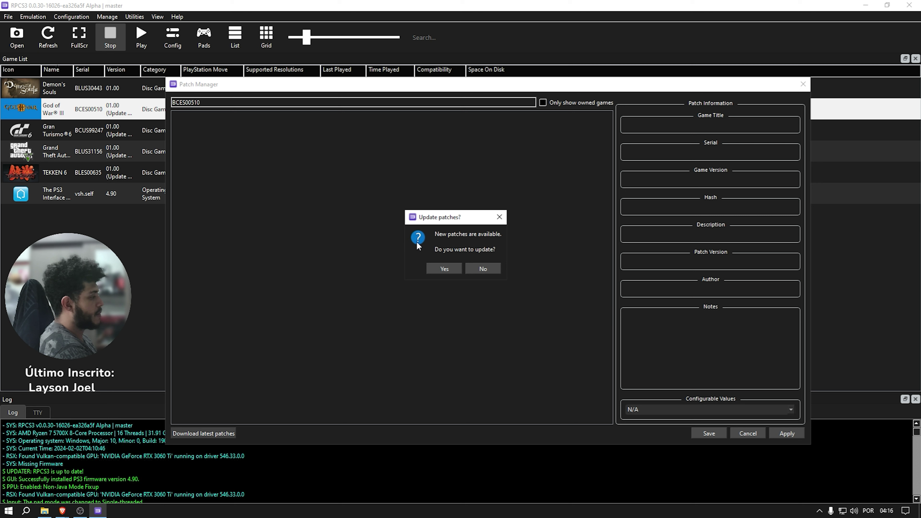
{"action": "left_click", "coordinate": [444, 268]}
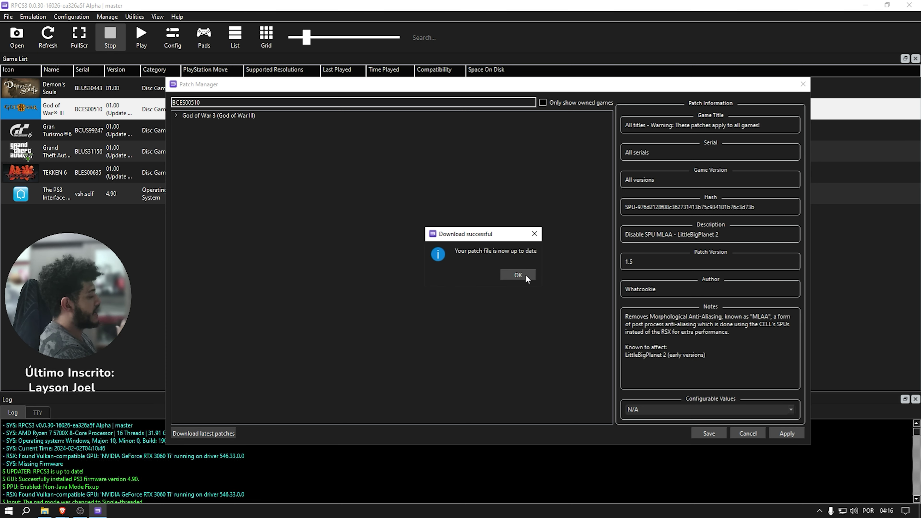
{"action": "left_click", "coordinate": [515, 274]}
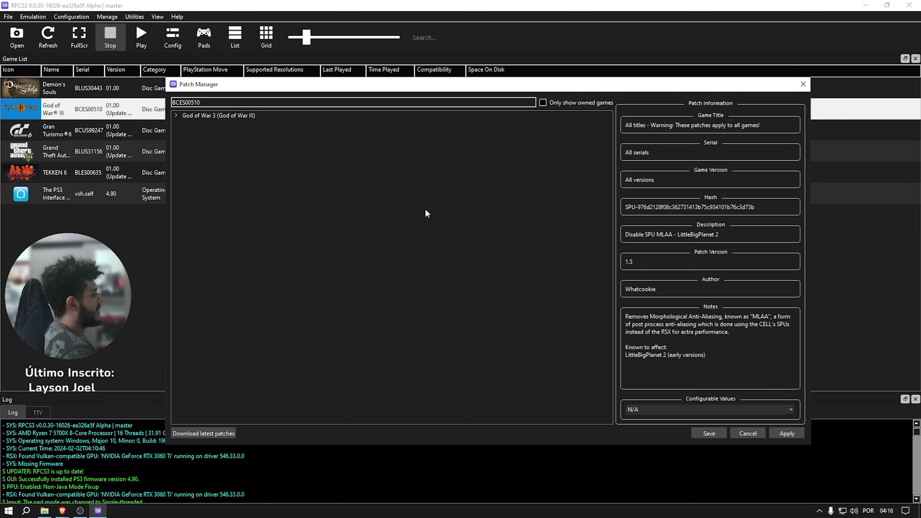
Enable all God of War III patches for BCES00510 v.01.00 except Unlock FPS, and save the patch settings.
{"action": "left_click_drag", "start_coordinate": [363, 84], "coordinate": [376, 84]}
{"action": "left_click", "coordinate": [189, 116]}
{"action": "left_click", "coordinate": [199, 124]}
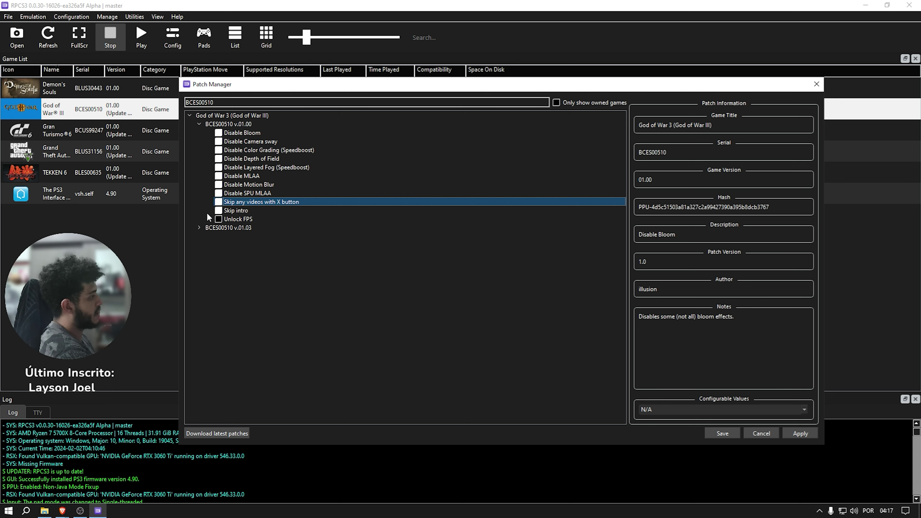
{"action": "left_click", "coordinate": [220, 204]}
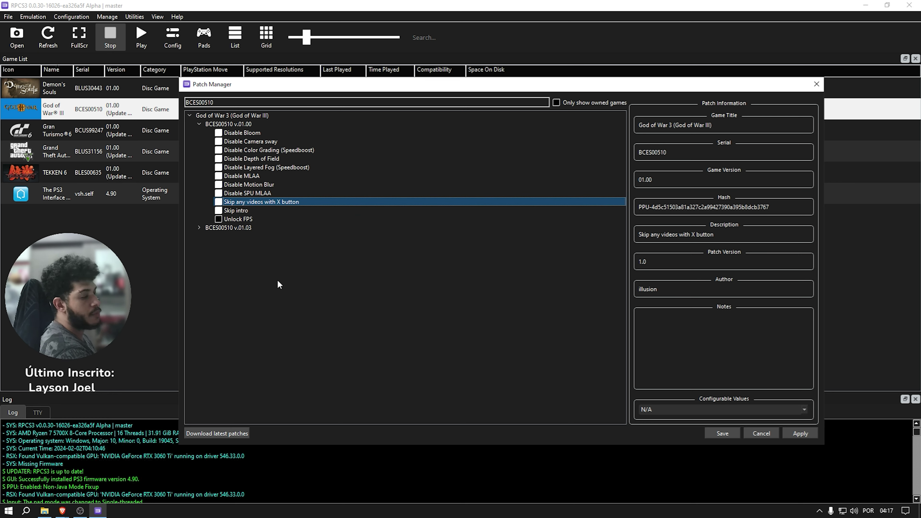
{"action": "left_click", "coordinate": [805, 432]}
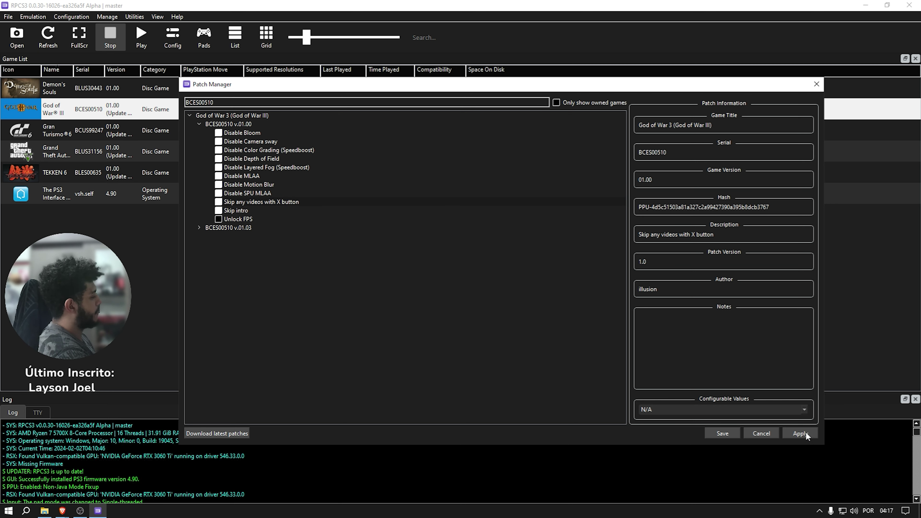
{"action": "left_click", "coordinate": [728, 432]}
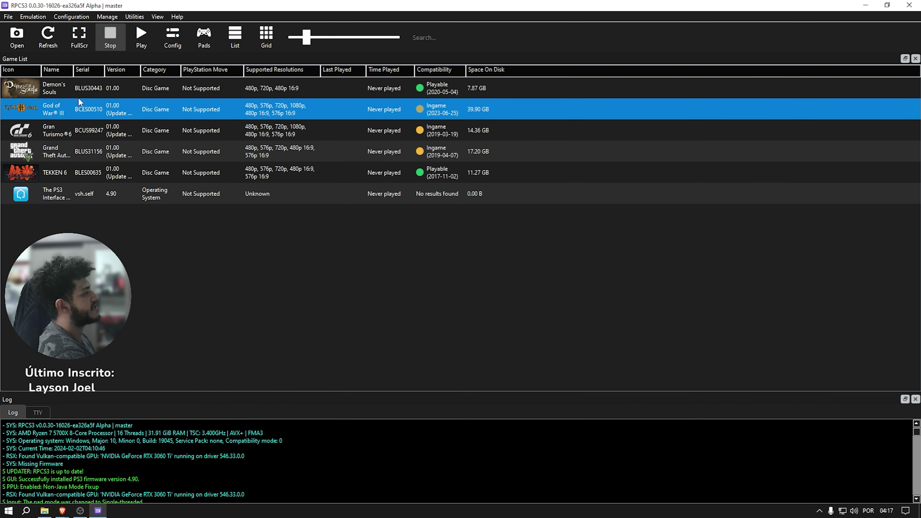
Create a custom configuration for God of War III from the global settings, with the SPU block size set to Mega.
{"action": "right_click", "coordinate": [126, 109]}
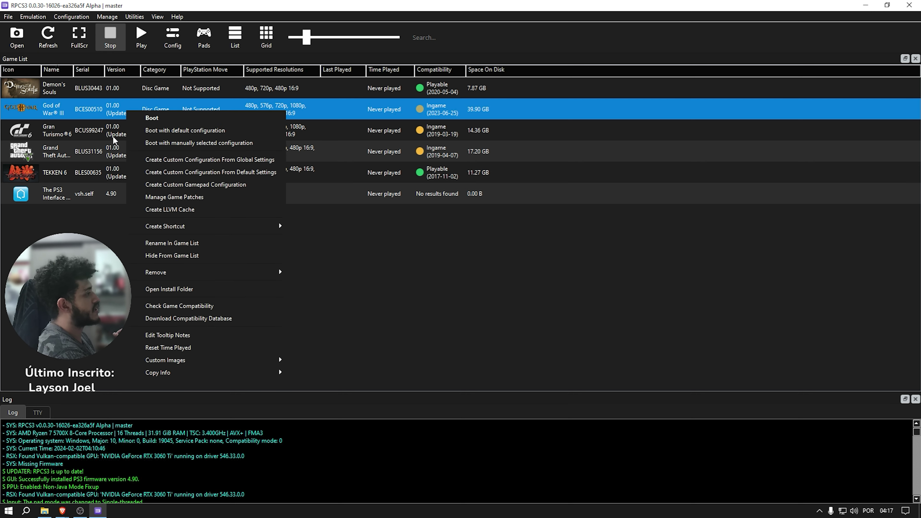
{"action": "left_click", "coordinate": [188, 162]}
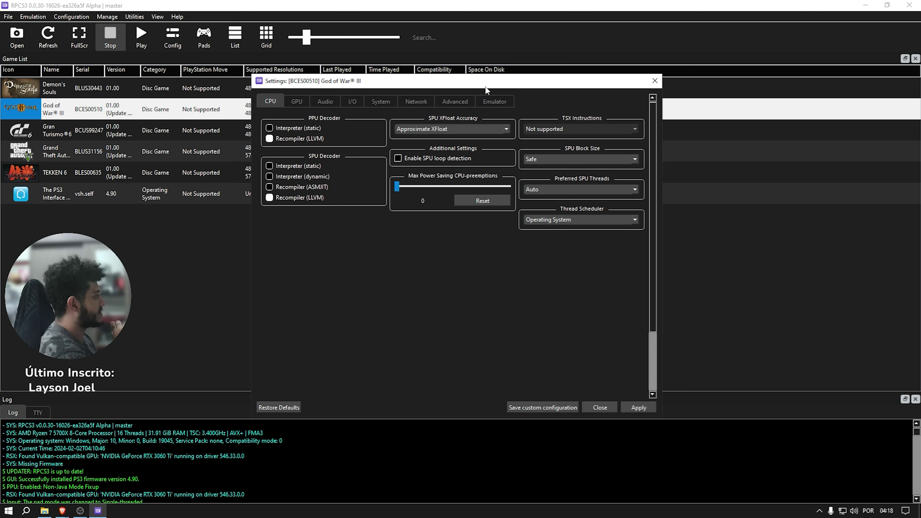
{"action": "left_click", "coordinate": [569, 159]}
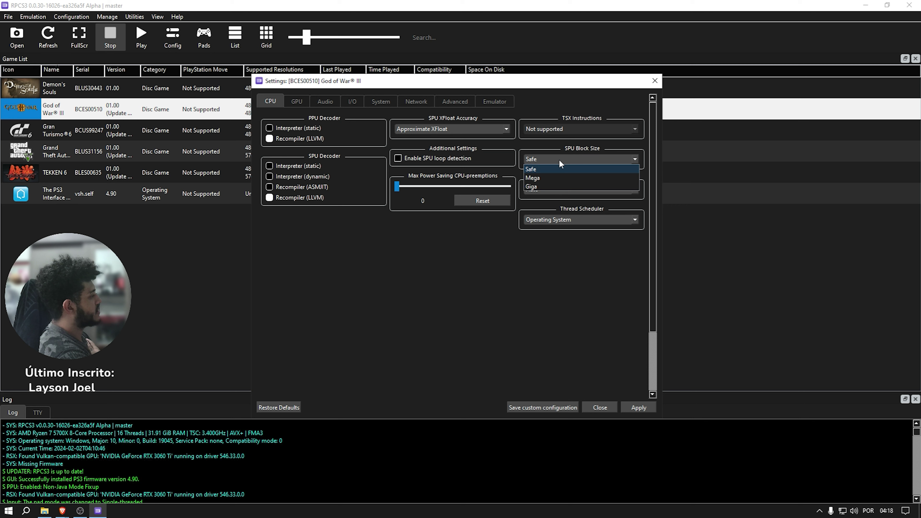
{"action": "left_click", "coordinate": [541, 179]}
In the game's GPU settings, set the framelimit to 30, the anisotropic filter to 2x and anti-aliasing to Disabled.
{"action": "left_click", "coordinate": [297, 101]}
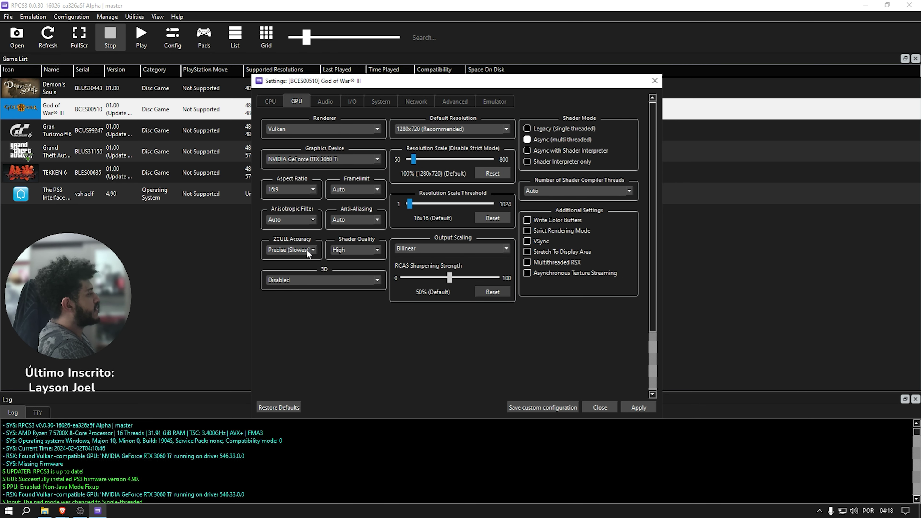
{"action": "left_click", "coordinate": [361, 186]}
{"action": "left_click", "coordinate": [360, 221]}
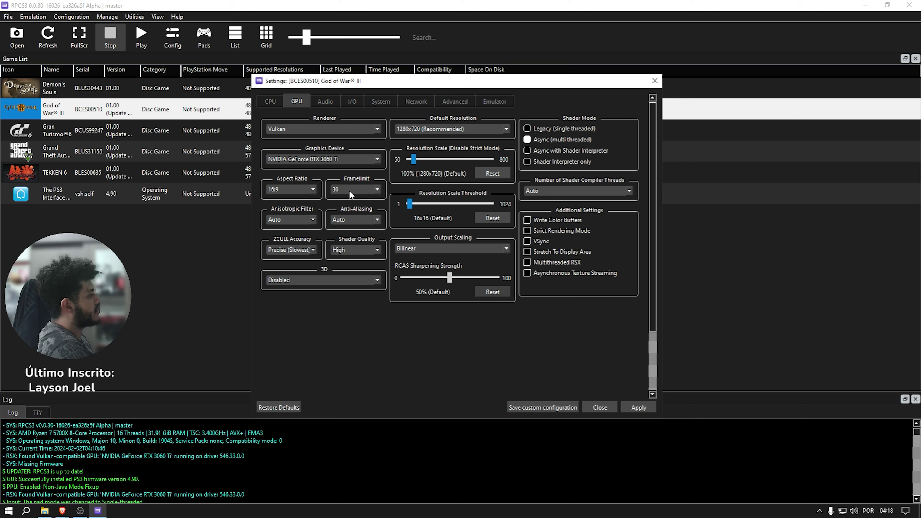
{"action": "left_click", "coordinate": [301, 219]}
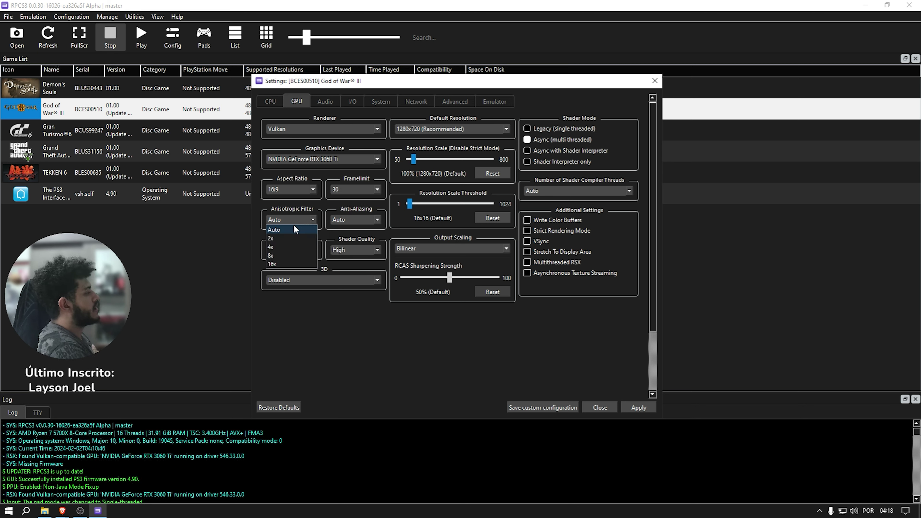
{"action": "left_click", "coordinate": [277, 241]}
{"action": "left_click", "coordinate": [375, 221]}
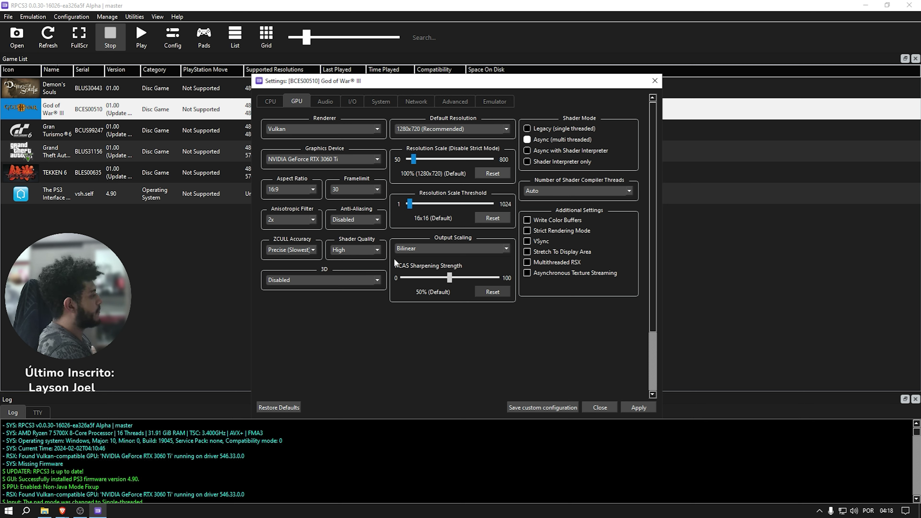
Set output scaling to FidelityFX Super Resolution and lower the resolution scale to 50% (640x360).
{"action": "left_click", "coordinate": [439, 248]}
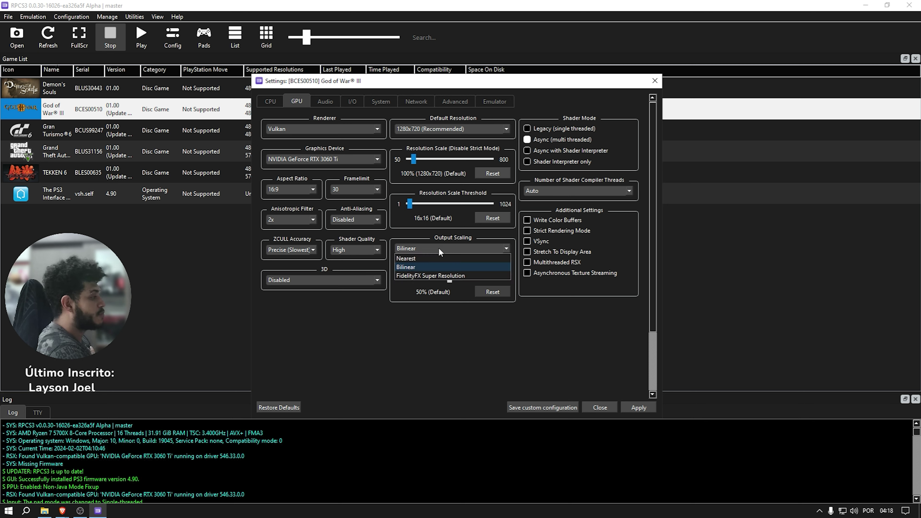
{"action": "left_click", "coordinate": [417, 276]}
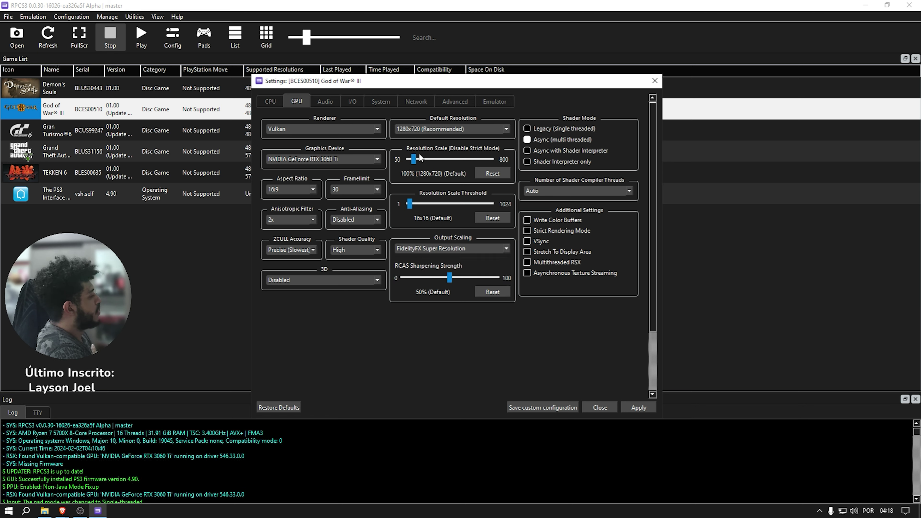
{"action": "left_click_drag", "start_coordinate": [415, 157], "coordinate": [407, 157]}
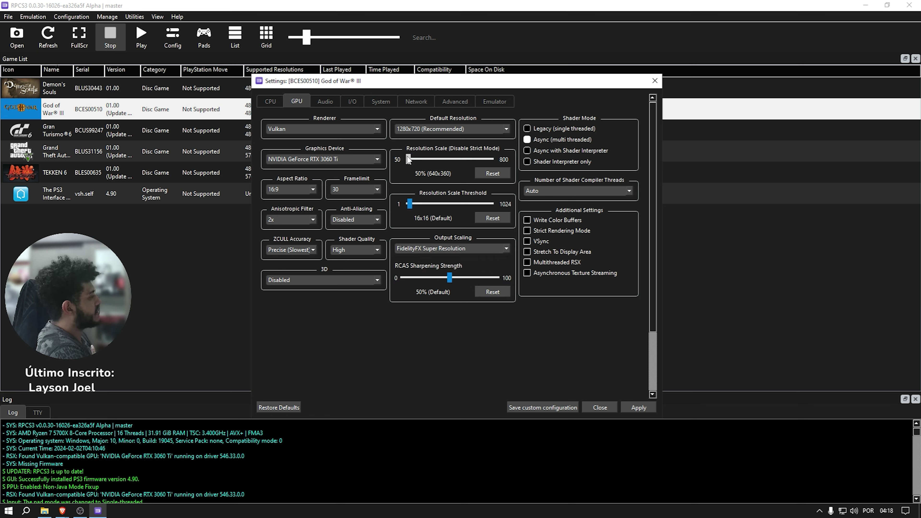
Set the number of shader compiler threads to 8 and enable Write Color Buffers and Multithreaded RSX.
{"action": "left_click", "coordinate": [578, 190]}
{"action": "left_click", "coordinate": [578, 289]}
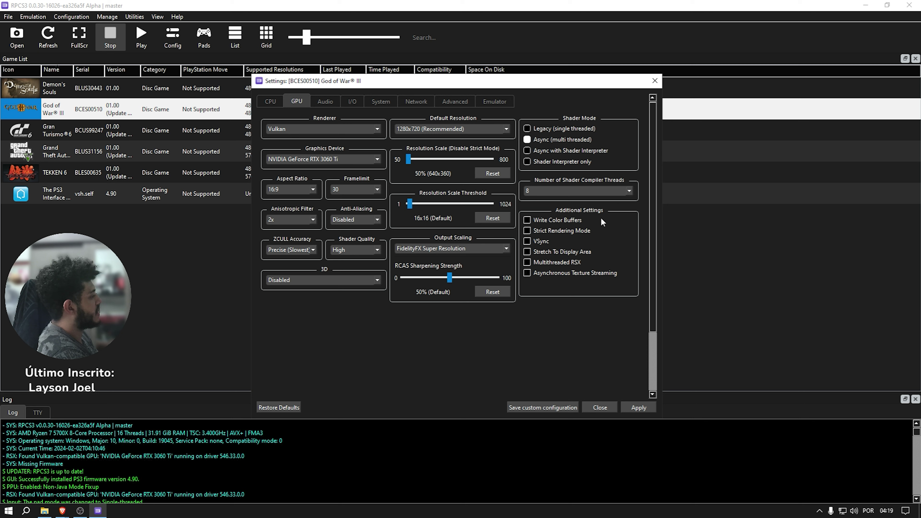
{"action": "left_click", "coordinate": [527, 220]}
{"action": "left_click", "coordinate": [527, 262]}
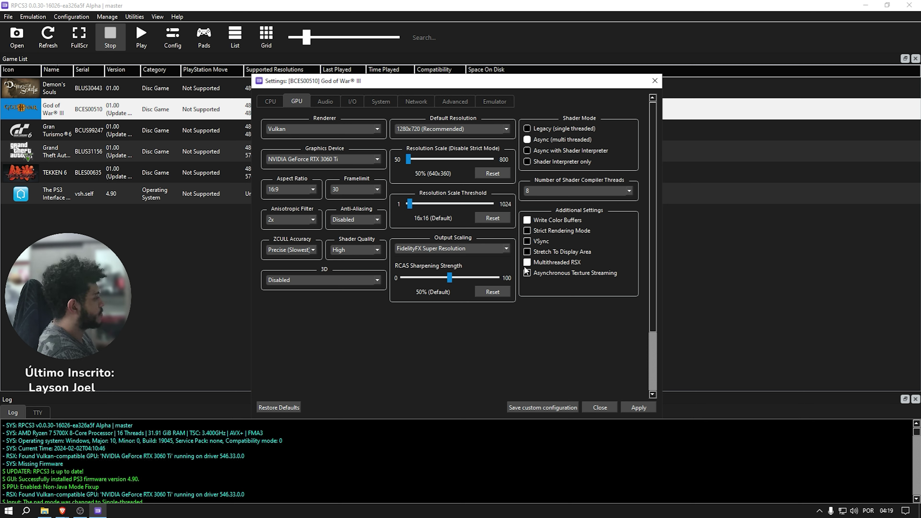
Set the console language to Portuguese (Brazil) in the game's system settings and check the available keyboard types.
{"action": "left_click", "coordinate": [377, 101]}
{"action": "left_click", "coordinate": [365, 127]}
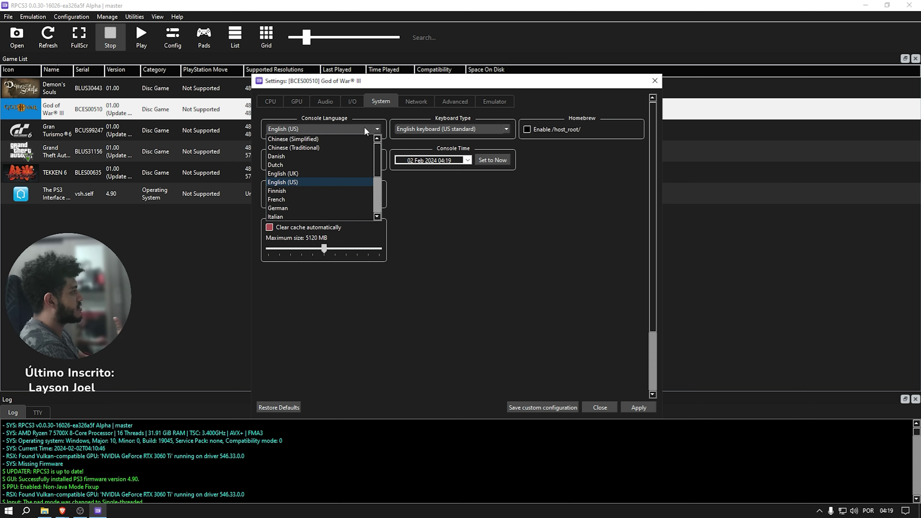
{"action": "scroll", "coordinate": [324, 167], "scroll_direction": "down", "scroll_amount": 4}
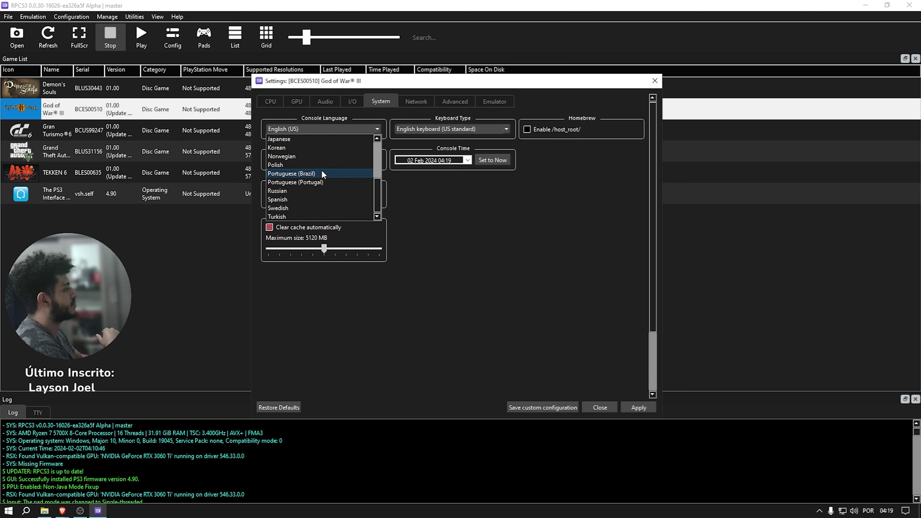
{"action": "left_click", "coordinate": [322, 173]}
{"action": "left_click", "coordinate": [469, 131]}
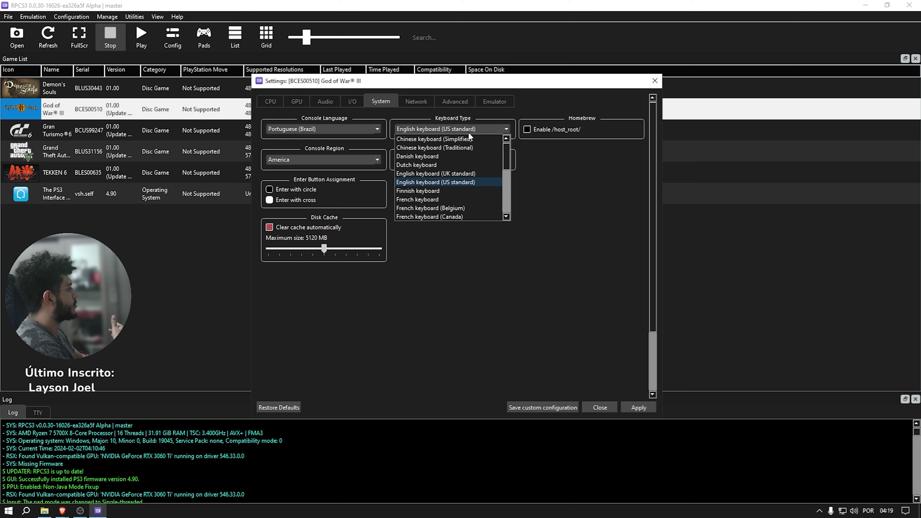
{"action": "left_click", "coordinate": [654, 239]}
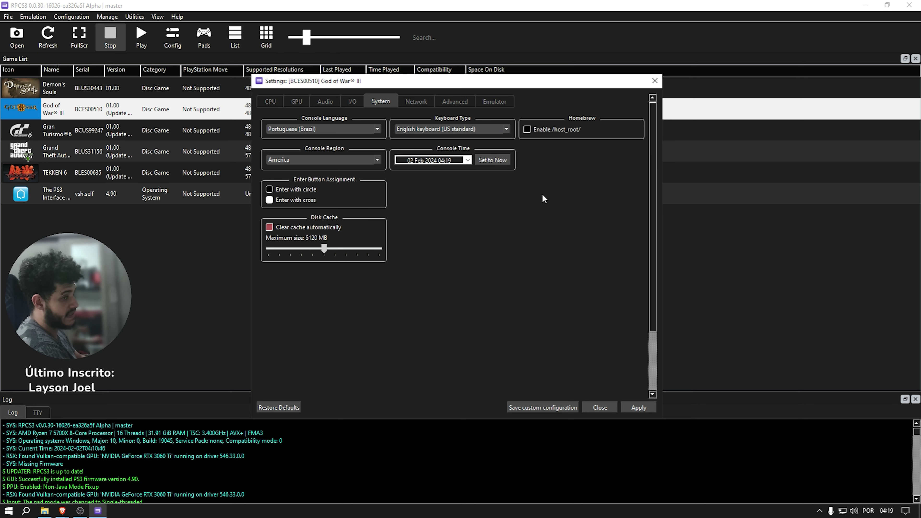
Review the advanced and emulator settings, apply and save the custom configuration, and select God of War III in the game list.
{"action": "left_click", "coordinate": [454, 101]}
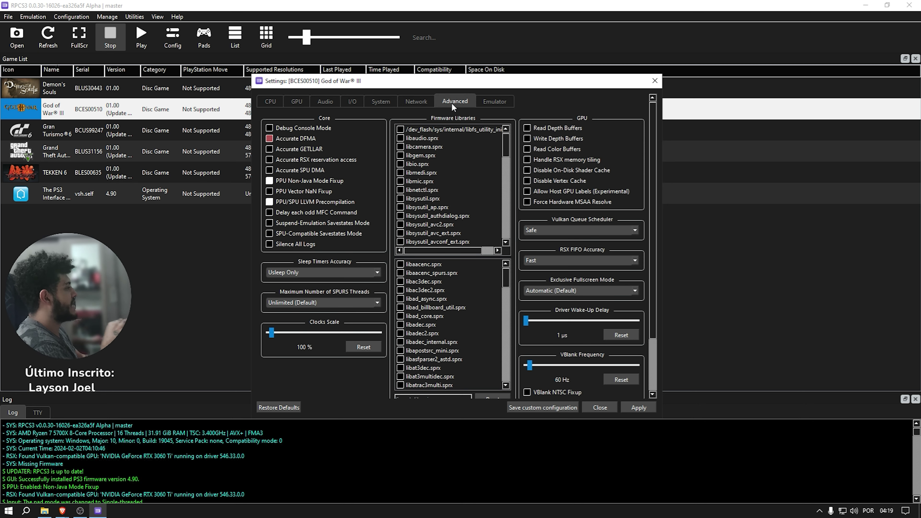
{"action": "left_click", "coordinate": [494, 101]}
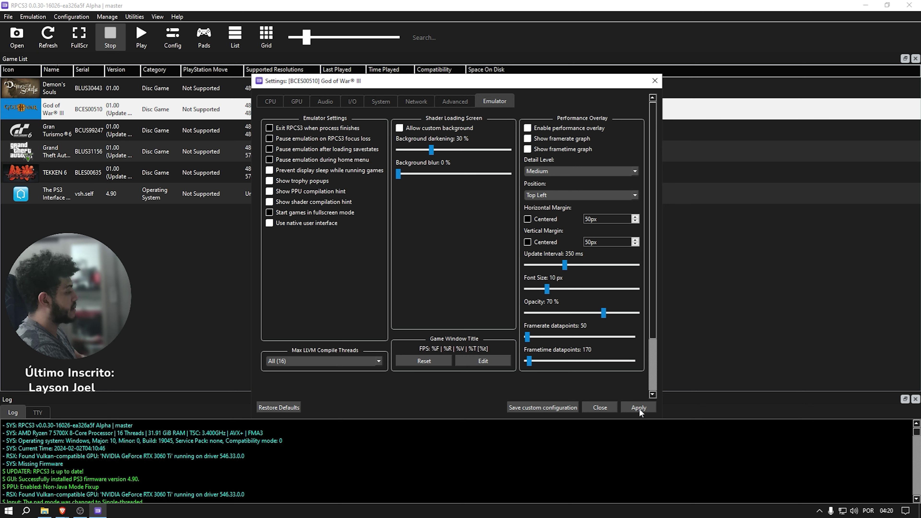
{"action": "left_click", "coordinate": [638, 408]}
{"action": "left_click", "coordinate": [545, 407]}
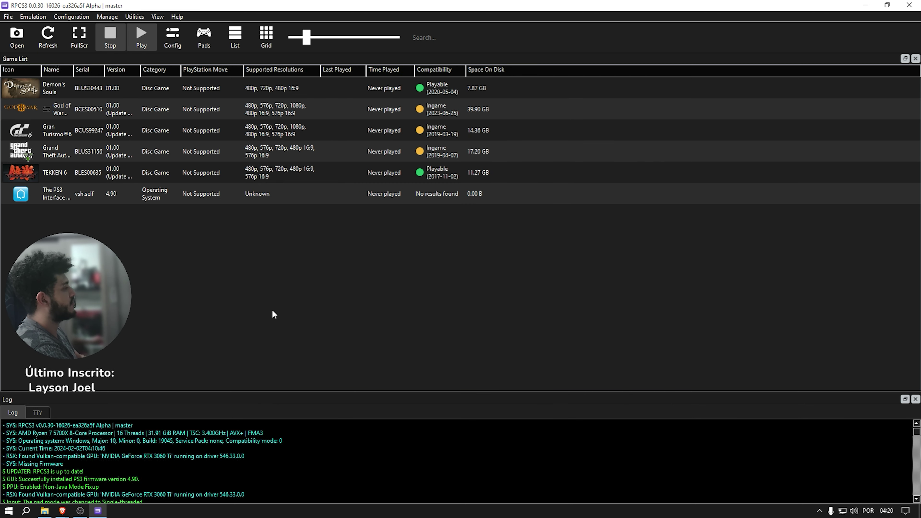
{"action": "left_click", "coordinate": [155, 111]}
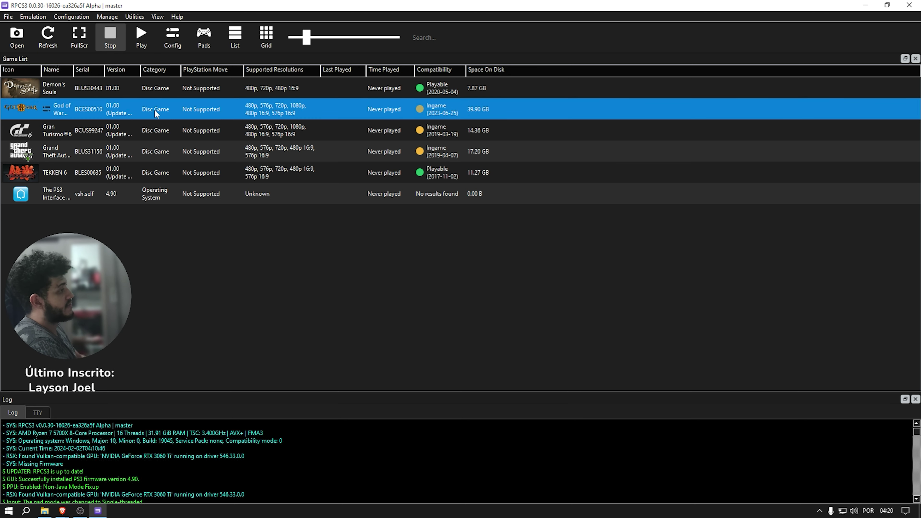